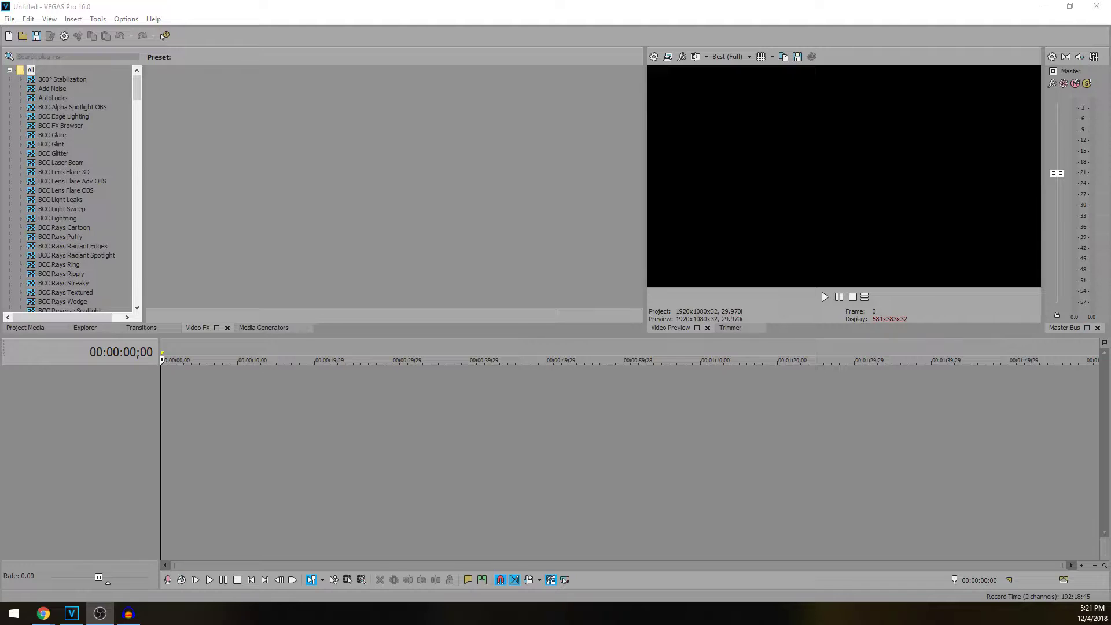
Add the Patreon_Circle PNG from File Explorer to the VEGAS timeline as a new track
key("alt+Tab")
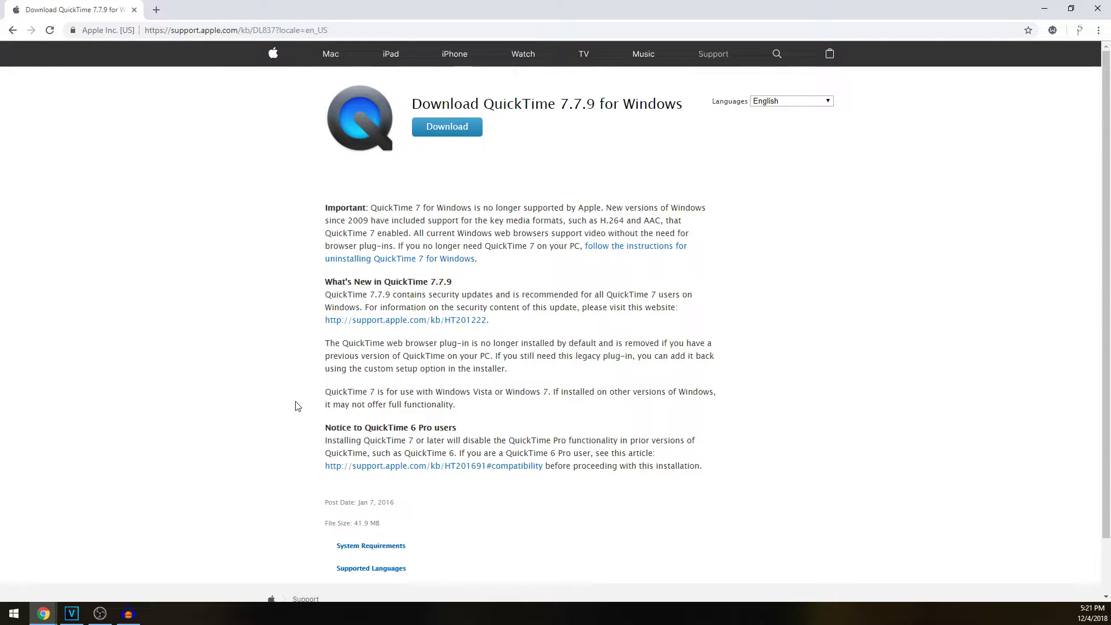
left_click(1045, 8)
key("super+e")
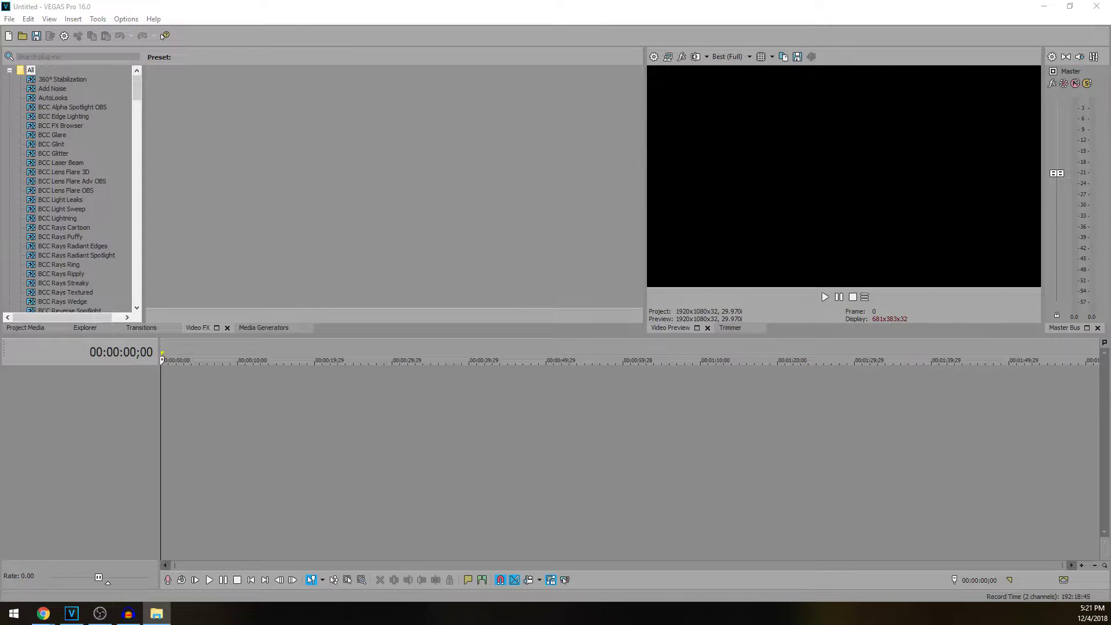
left_click_drag(67, 448, 180, 390)
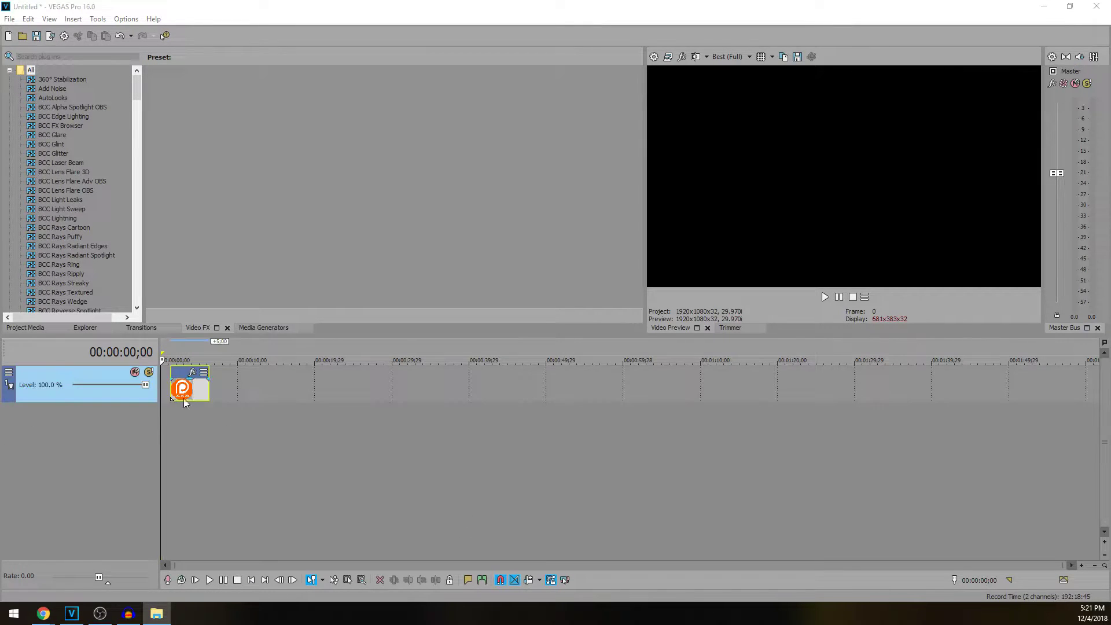
Shrink the logo by enlarging the Pan/Crop frame to about 1,109.0 × 802.7 and shifting it
left_click(193, 393)
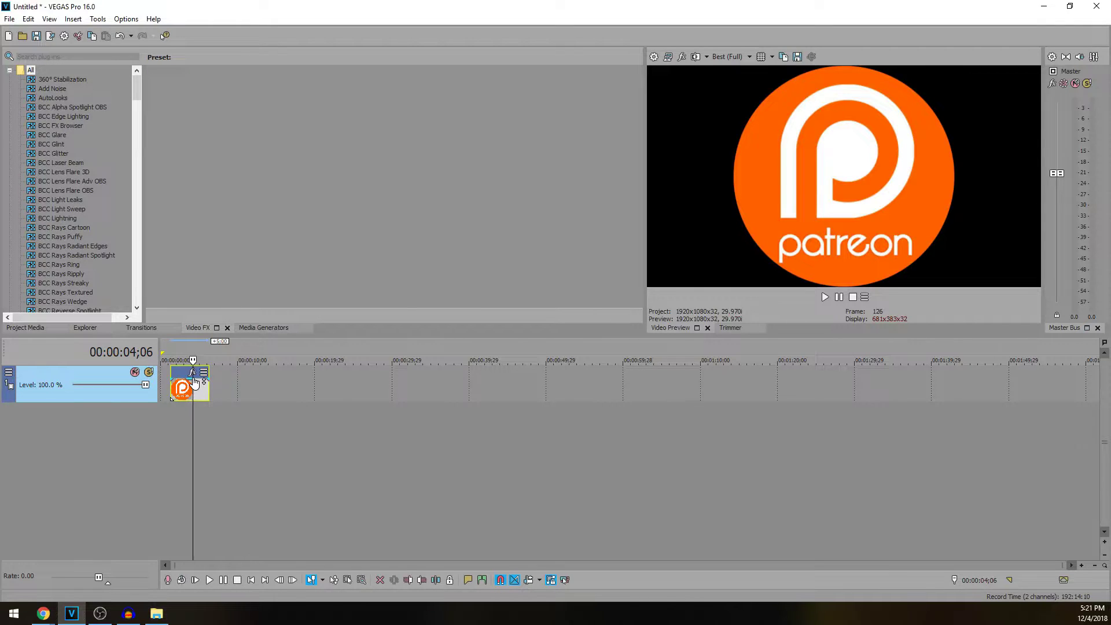
scroll(196, 394, "up", 3)
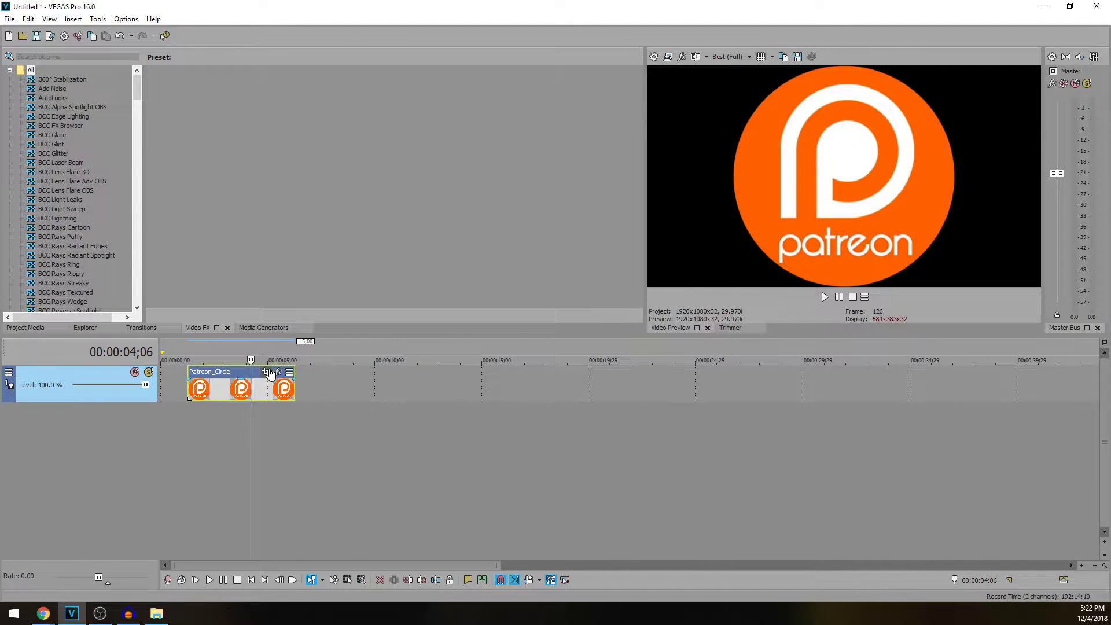
left_click(267, 372)
left_click_drag(282, 427, 174, 462)
left_click_drag(234, 428, 234, 365)
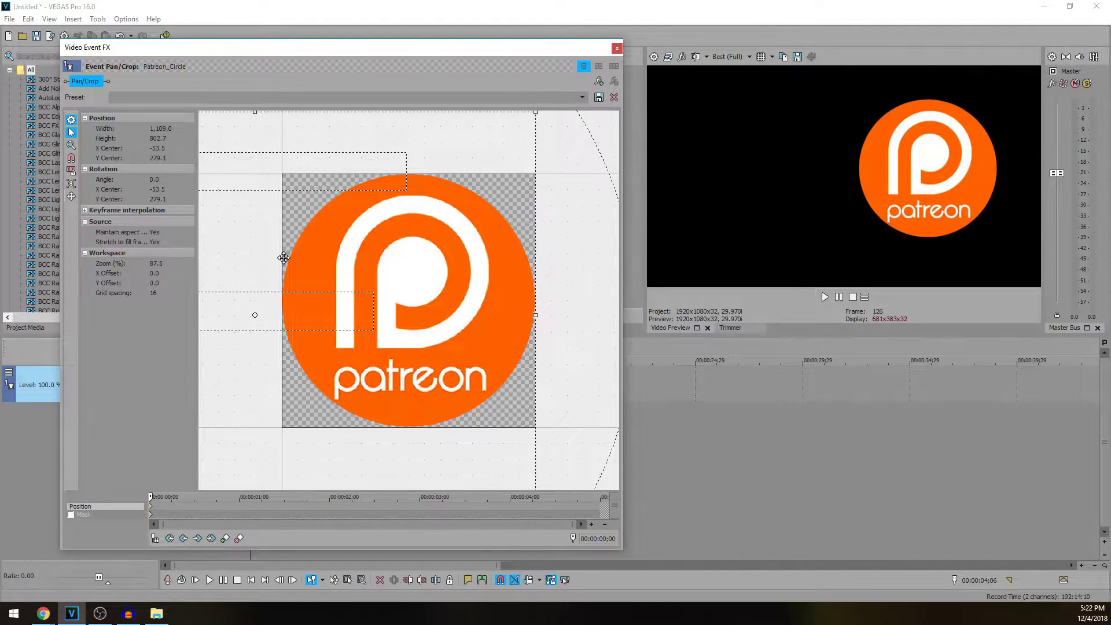
Centre the Patreon logo by repositioning its Pan/Crop frame
left_click_drag(283, 257, 426, 243)
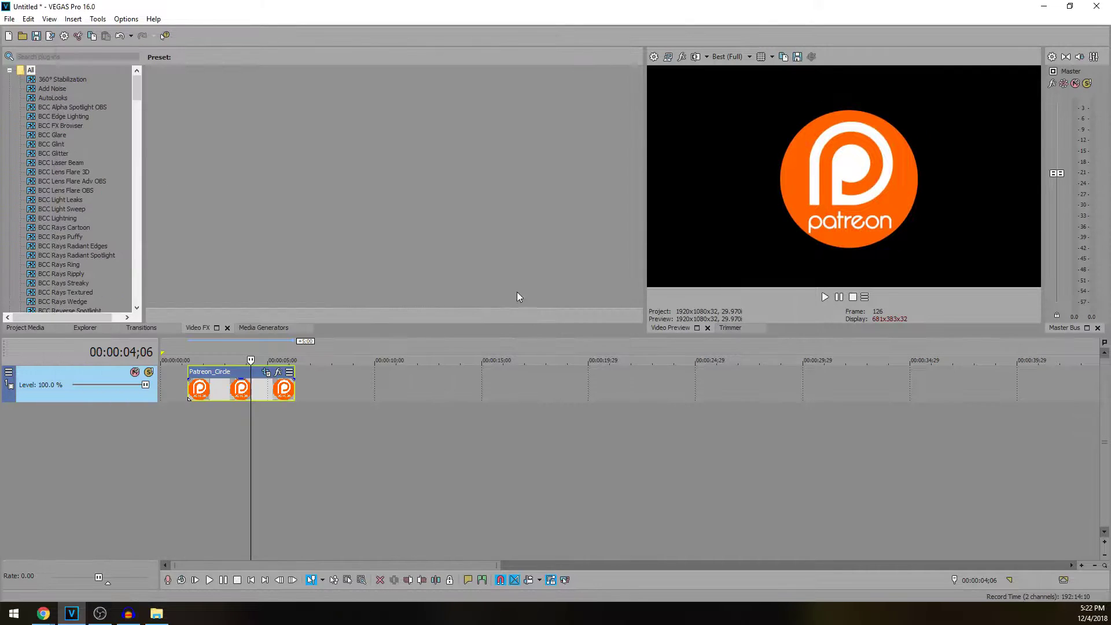
left_click(617, 47)
left_click(205, 392)
Add a Pan/Crop keyframe at 00:00:02;14 that rotates the logo by 1,280 degrees
left_click(265, 371)
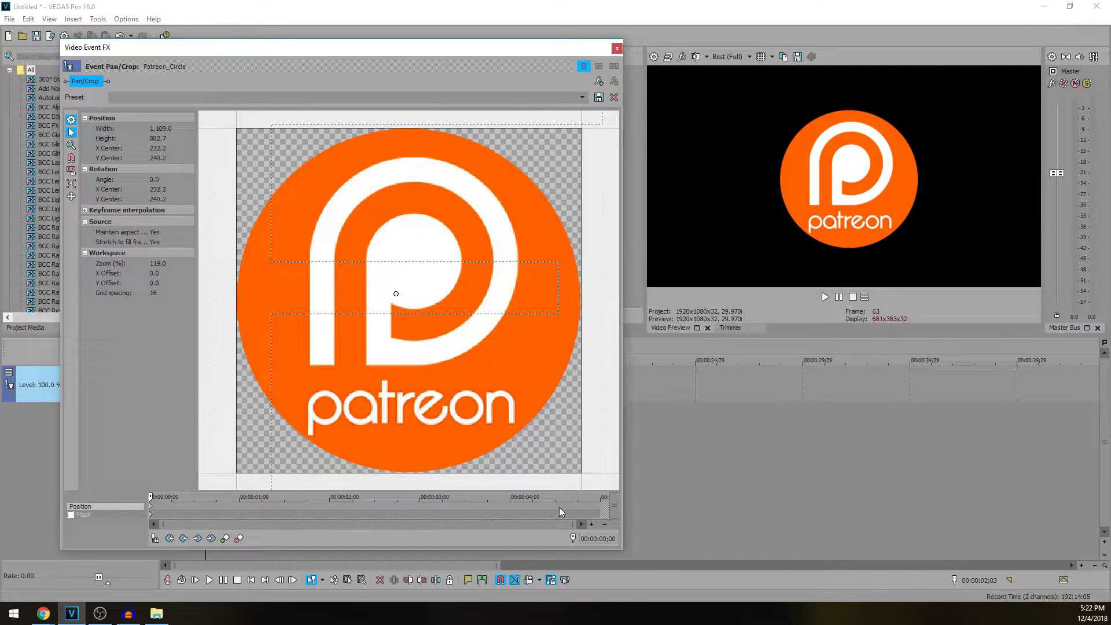
left_click(372, 505)
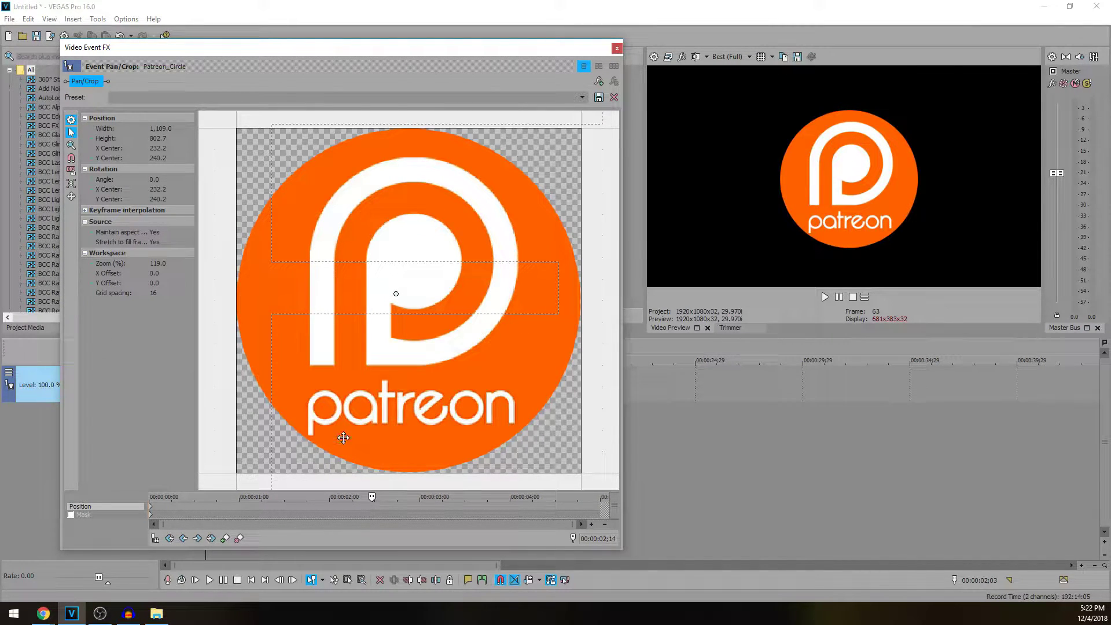
left_click(155, 179)
type("1,280")
key("Return")
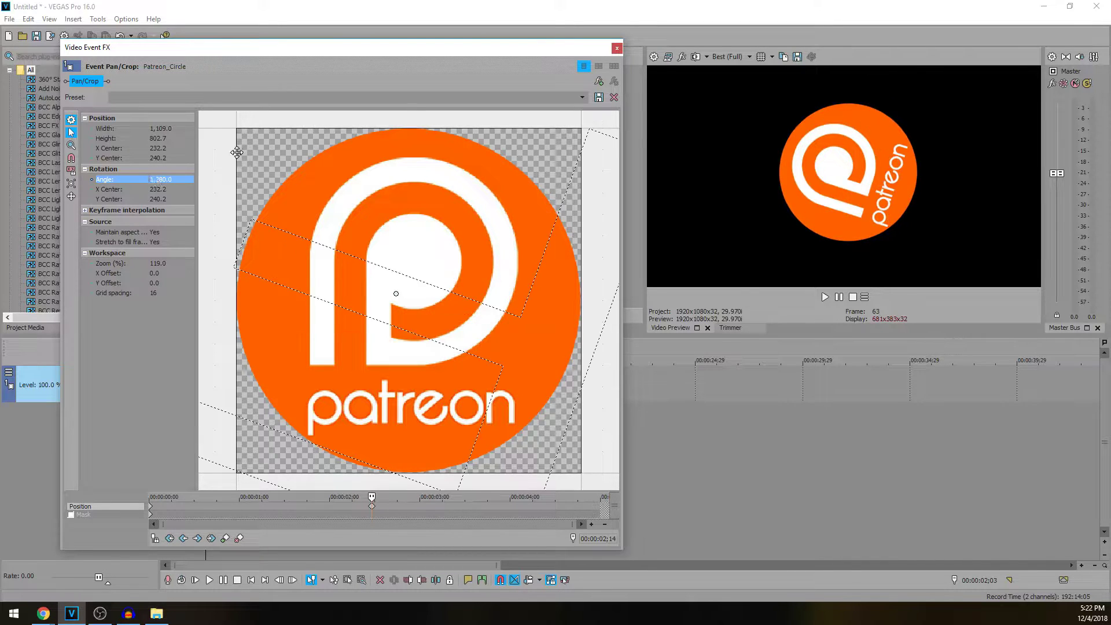
left_click(617, 49)
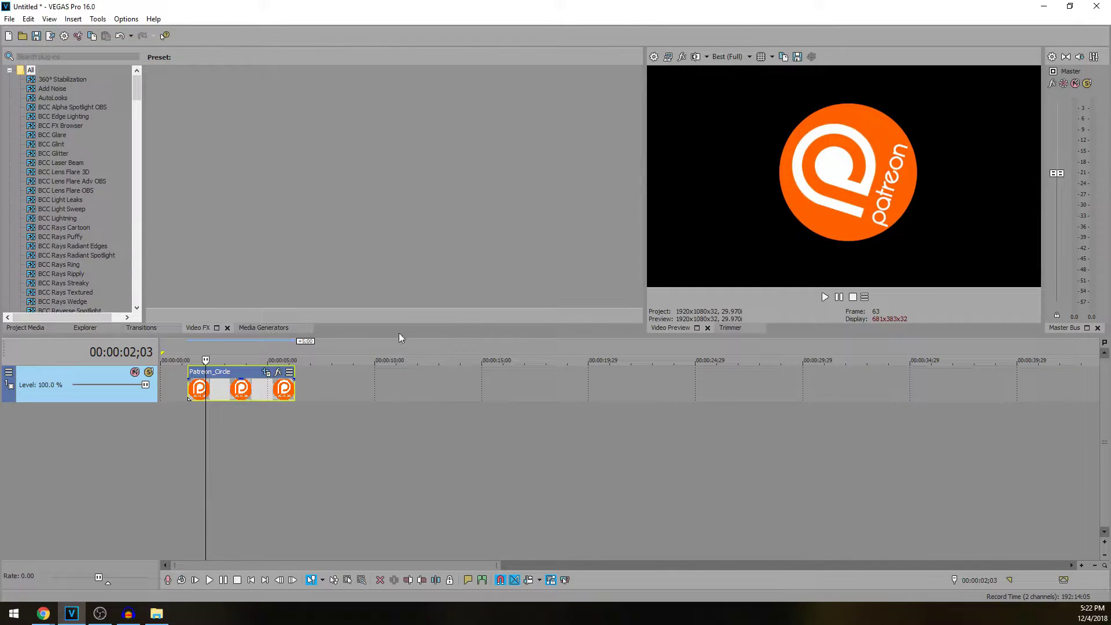
left_click(188, 414)
Preview the spinning logo and select the time range covering the logo clip
key("space")
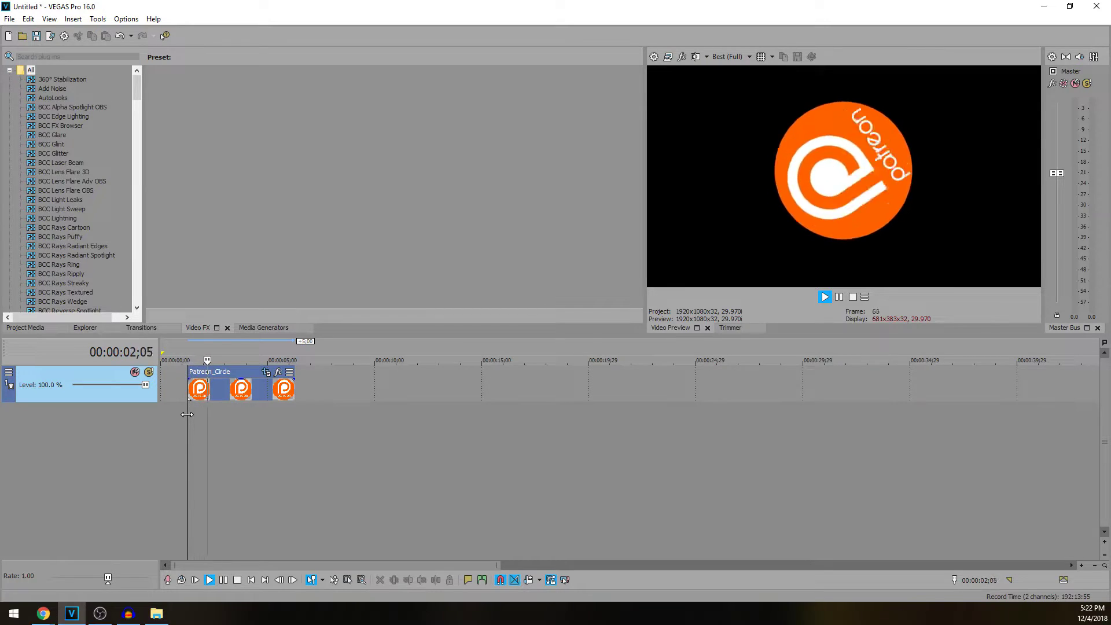
key("space")
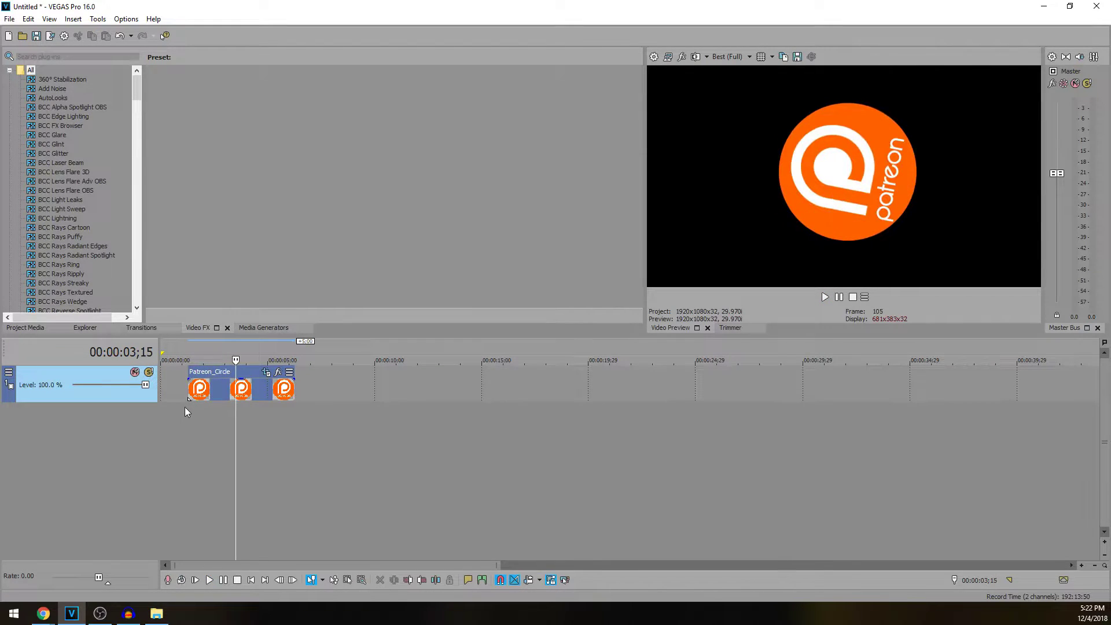
left_click_drag(186, 407, 291, 401)
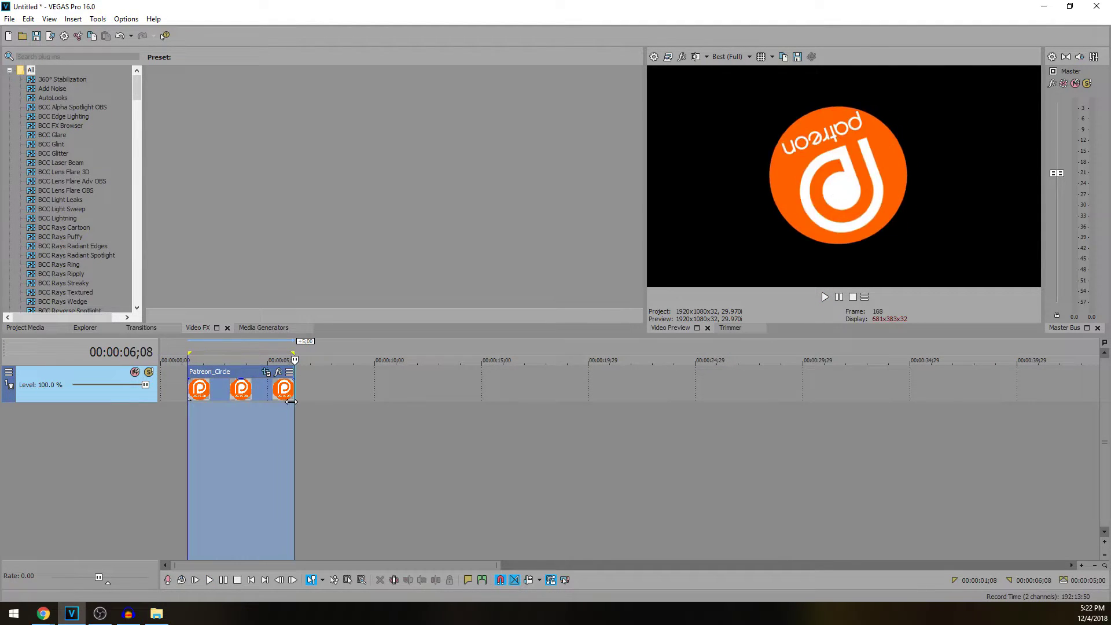
Choose the Quick Time 7 3 Mbps Video template in Render As and customize it
left_click(10, 18)
left_click(42, 118)
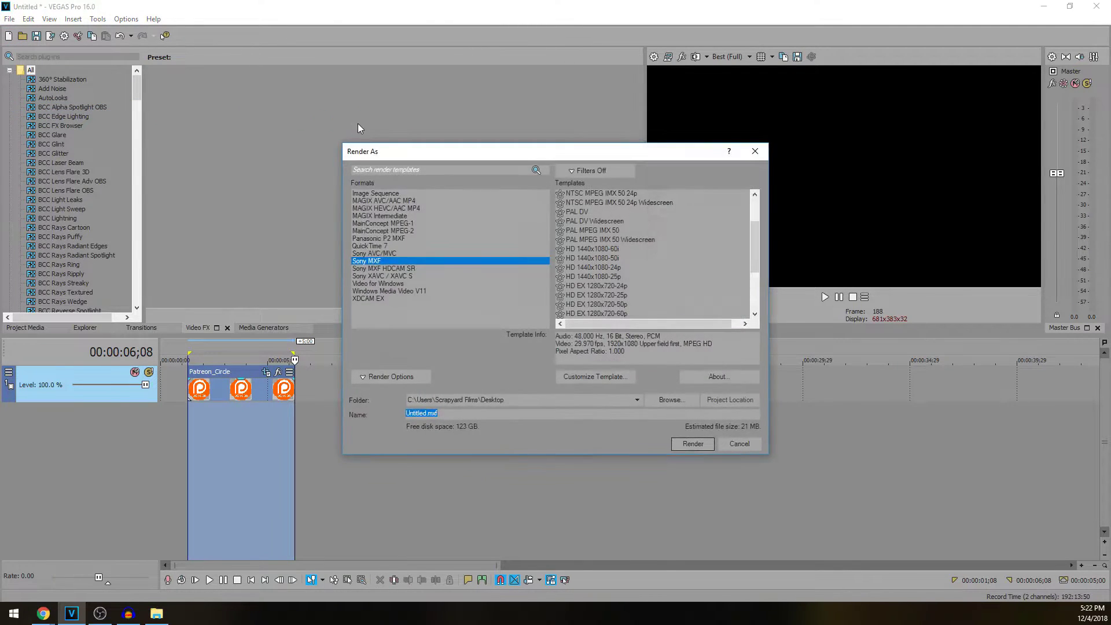
left_click(370, 247)
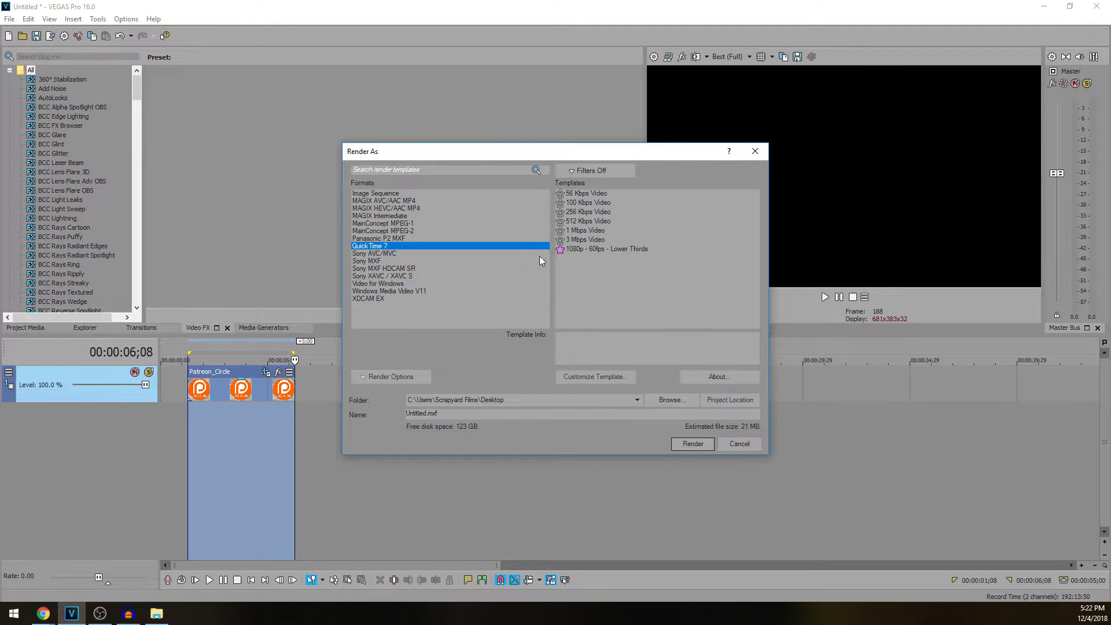
left_click(580, 239)
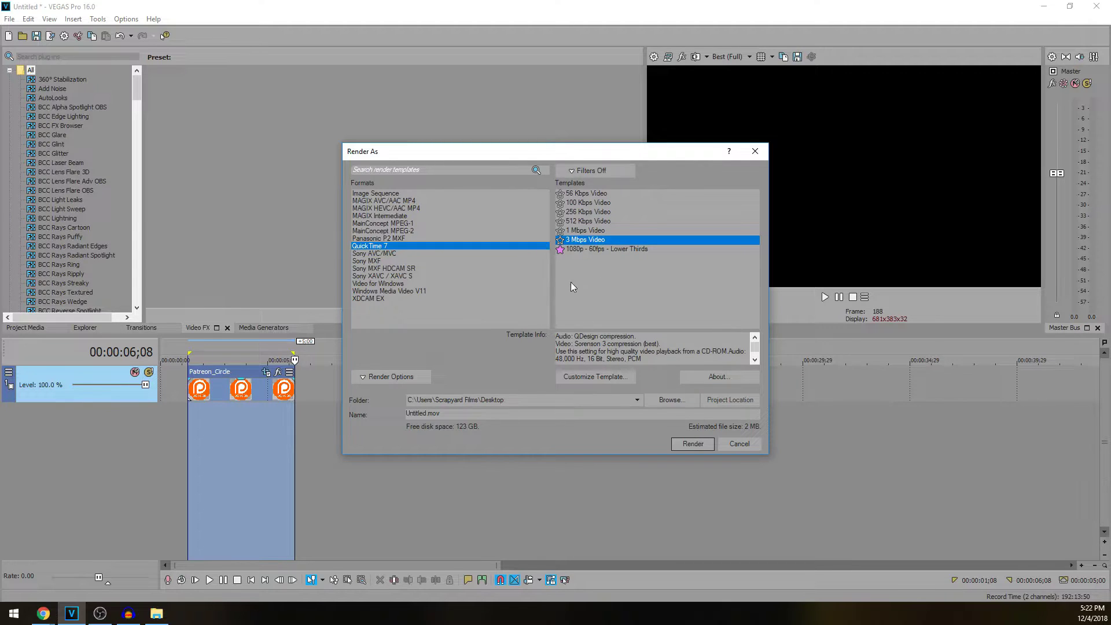
left_click(599, 376)
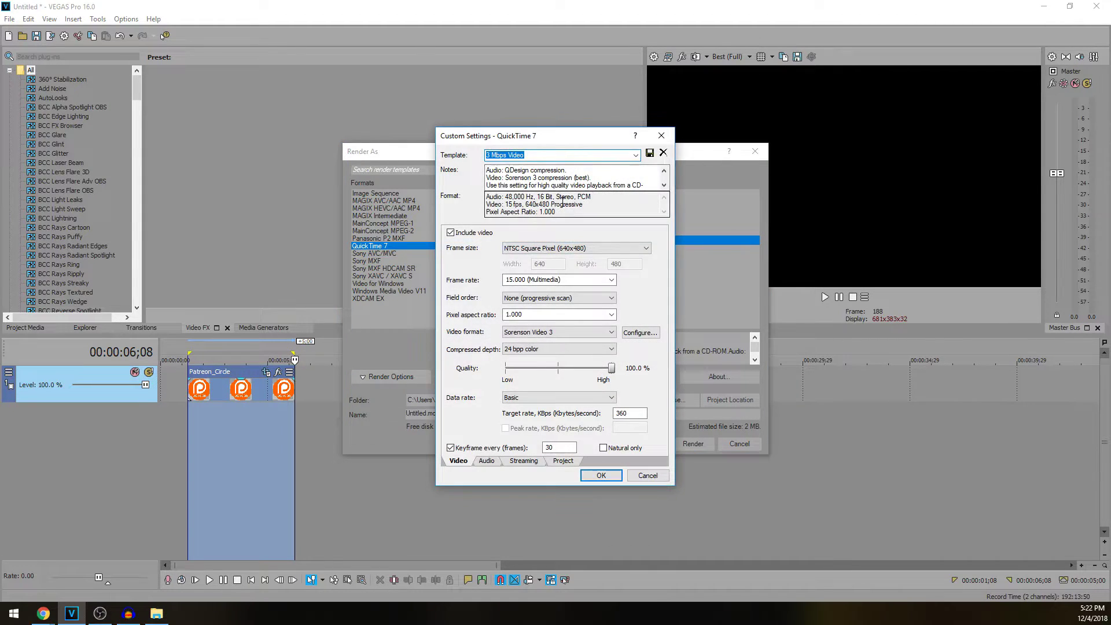
Set the video to 1920x1080 at 59.940 fps with the Animation format
left_click(645, 248)
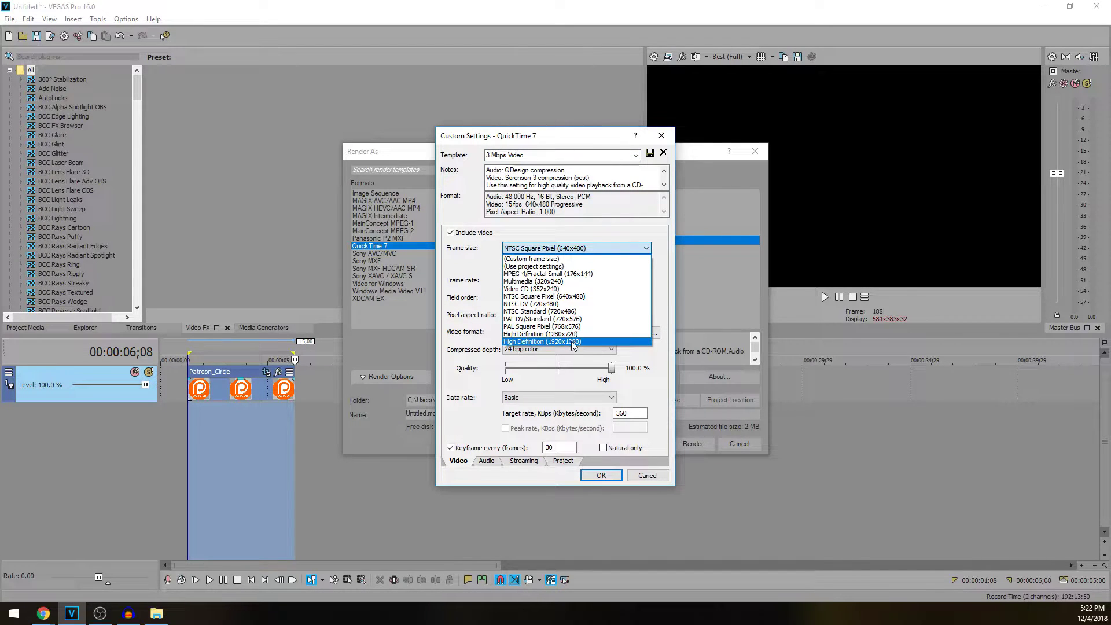
left_click(557, 342)
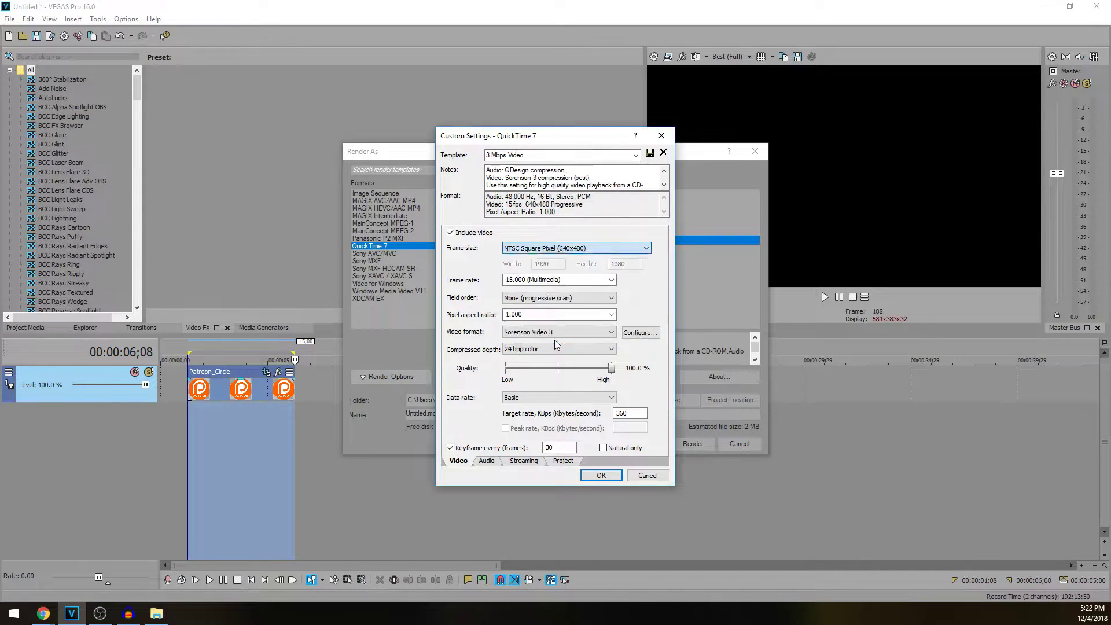
left_click(612, 280)
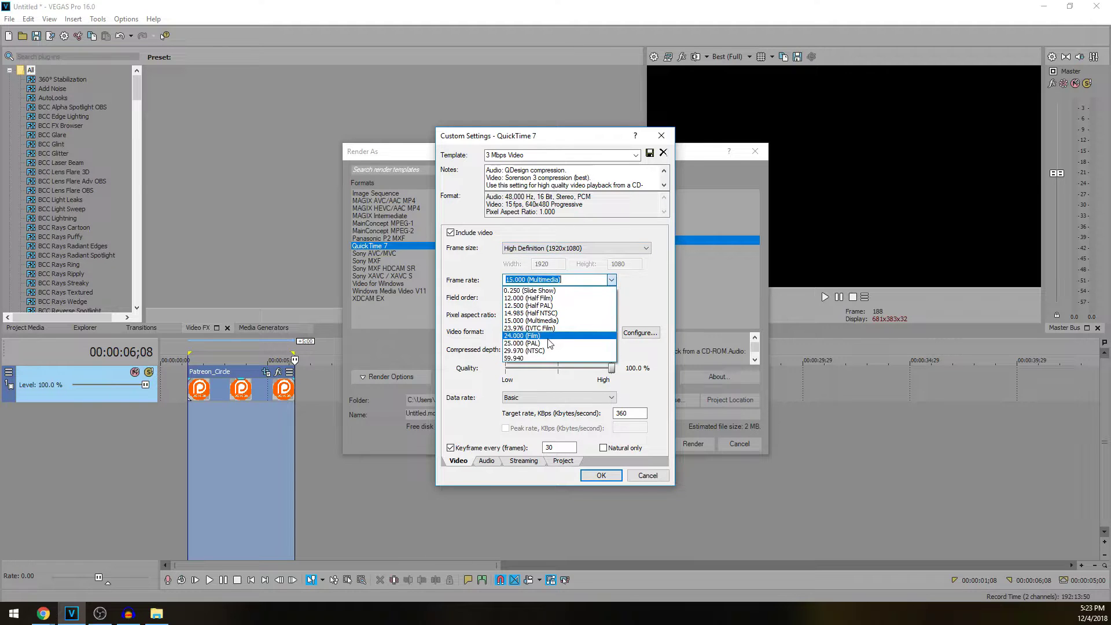
left_click(531, 358)
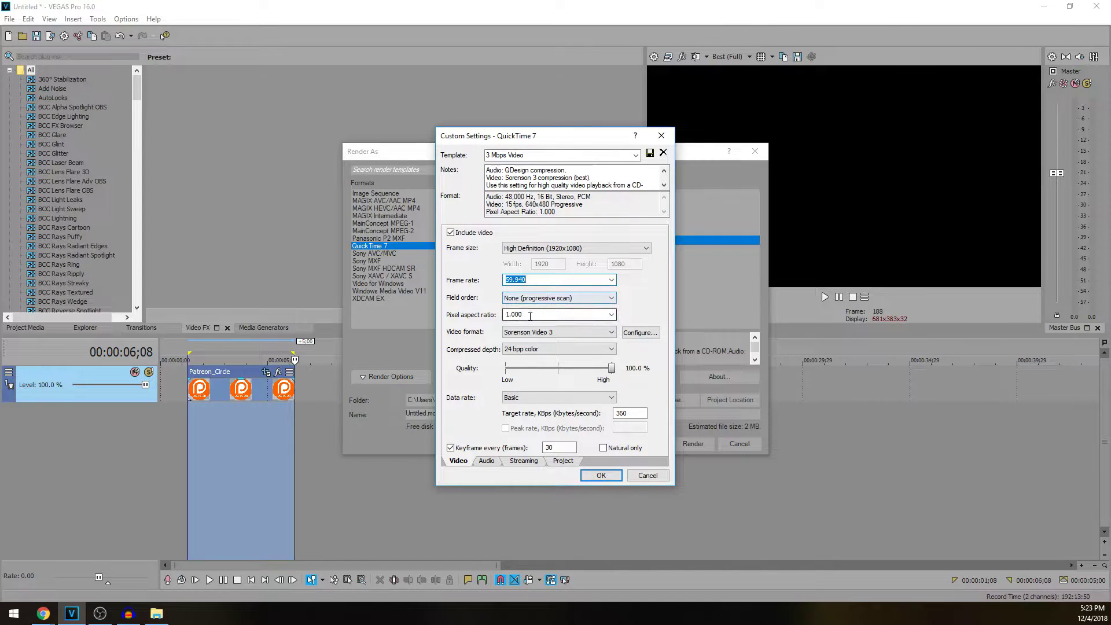
left_click(599, 332)
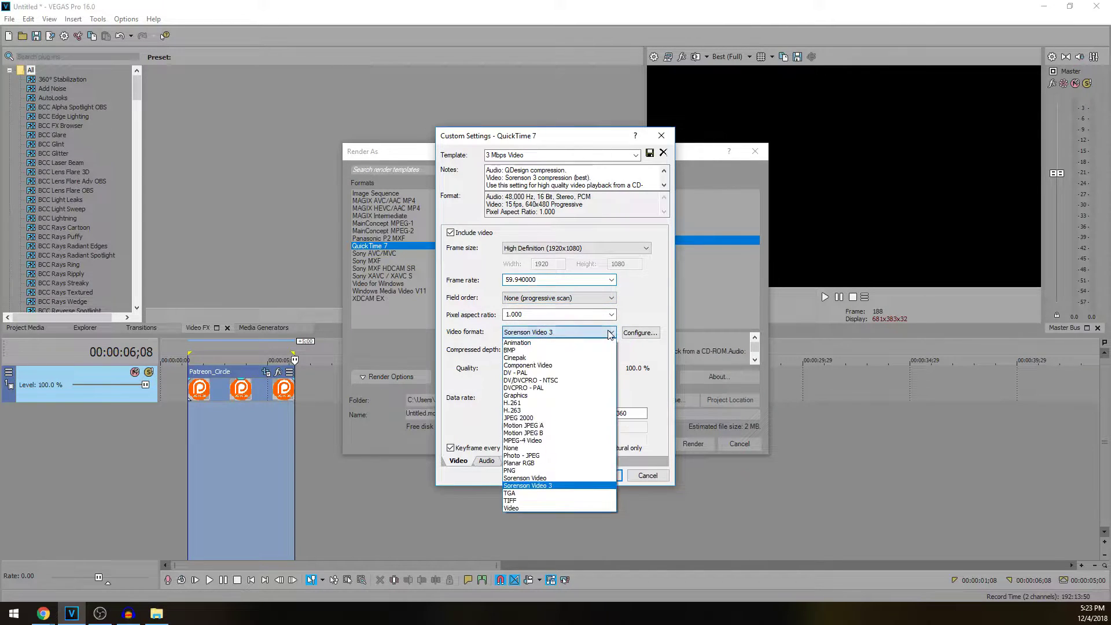
left_click(547, 343)
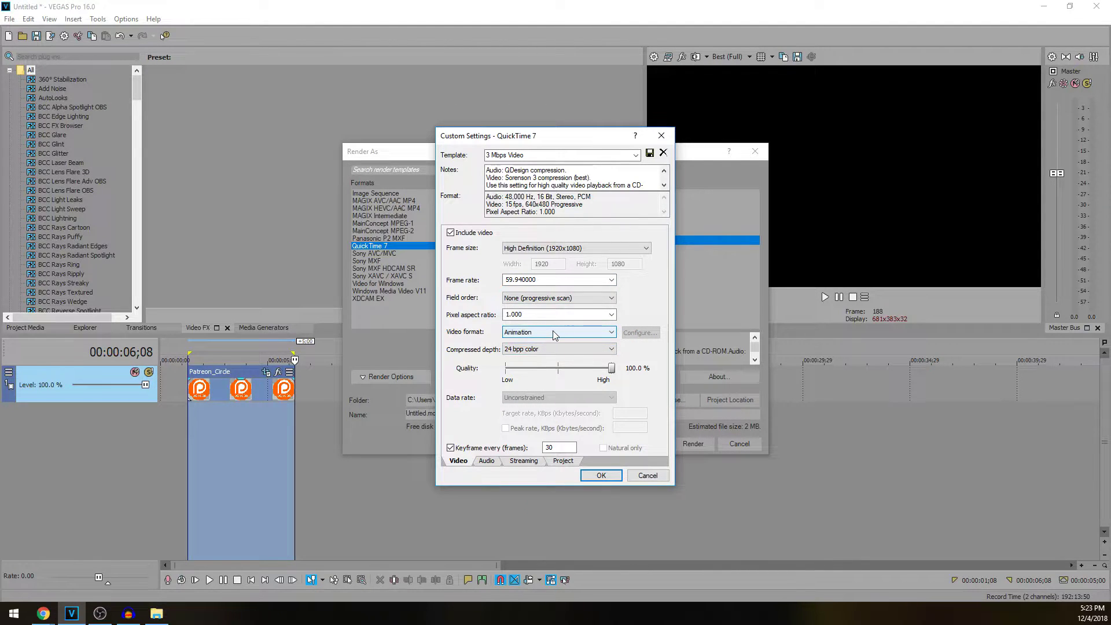
Set compressed depth to 32 bpp color and a keyframe every 60 frames
left_click(548, 350)
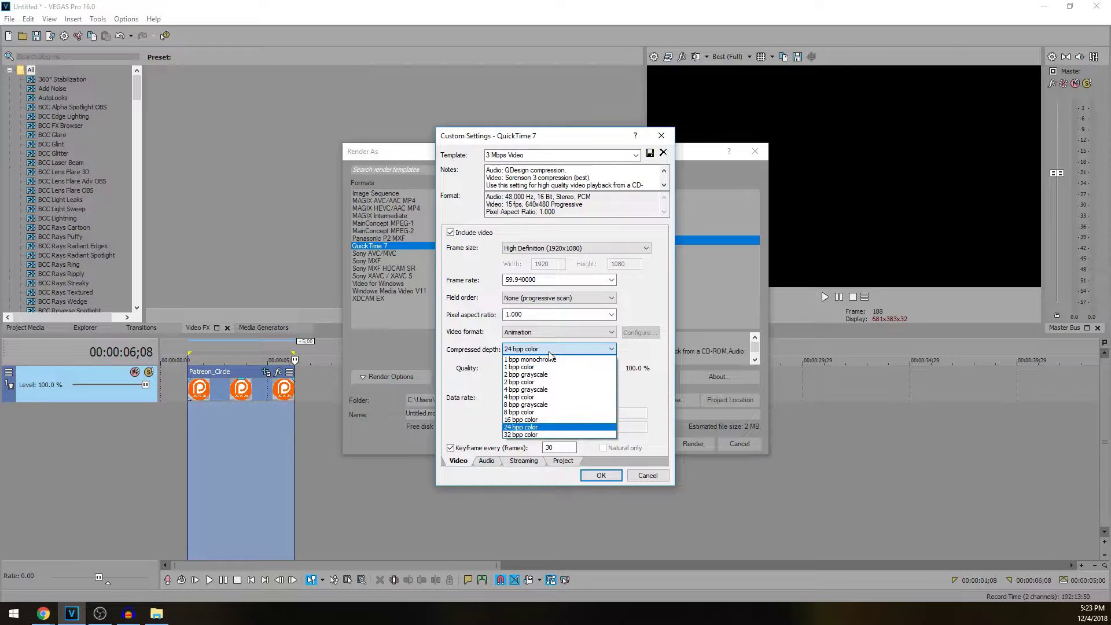
left_click(509, 435)
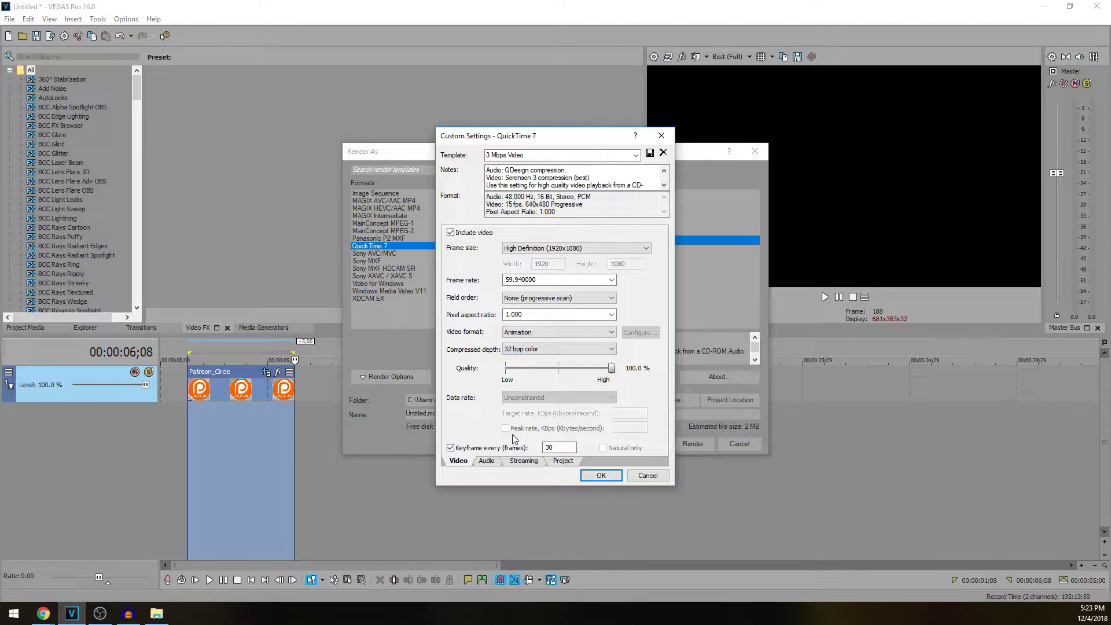
double_click(546, 448)
type("60")
left_click(487, 461)
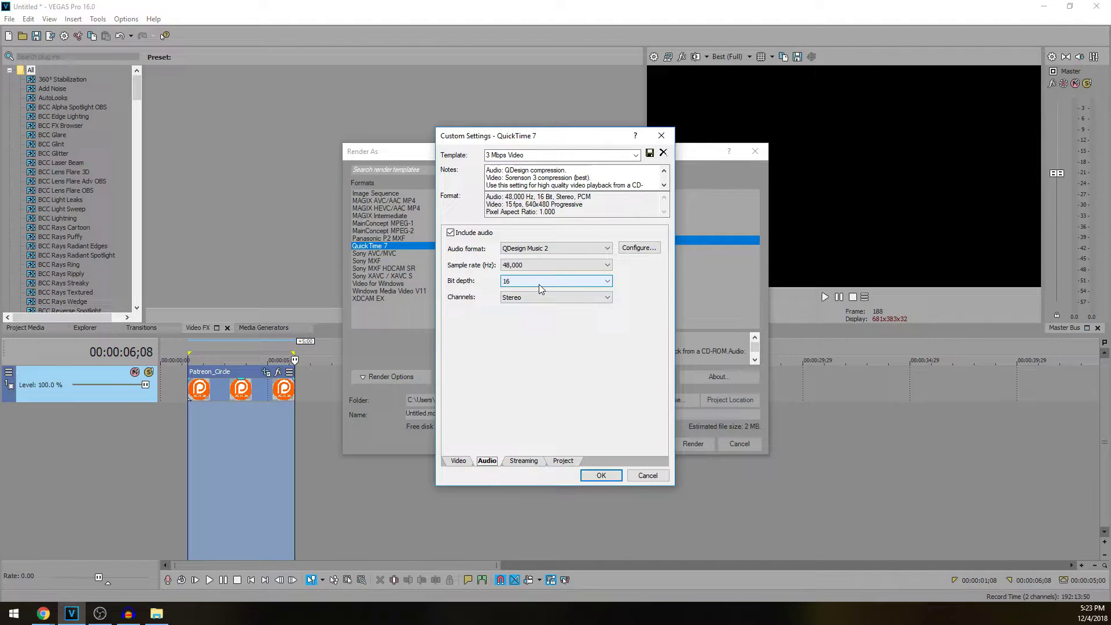
Set the project's video rendering quality to Best
left_click(523, 460)
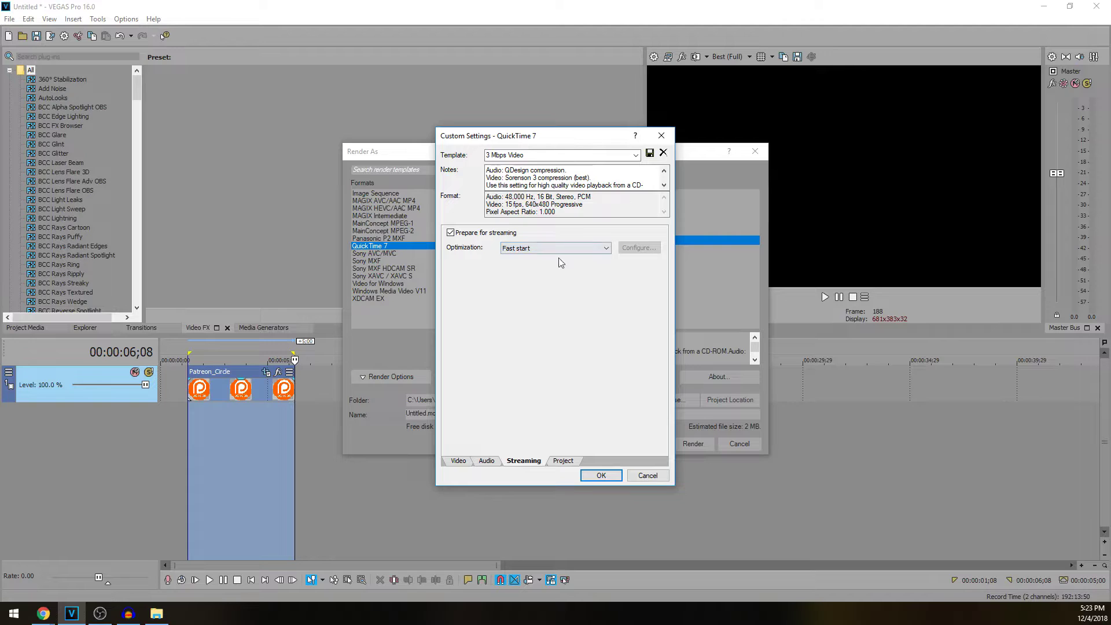
left_click(563, 460)
left_click(601, 237)
left_click(579, 280)
Save the custom settings as the template 'asdfasdfadsf'
left_click(555, 154)
type("asdfasdfadsf")
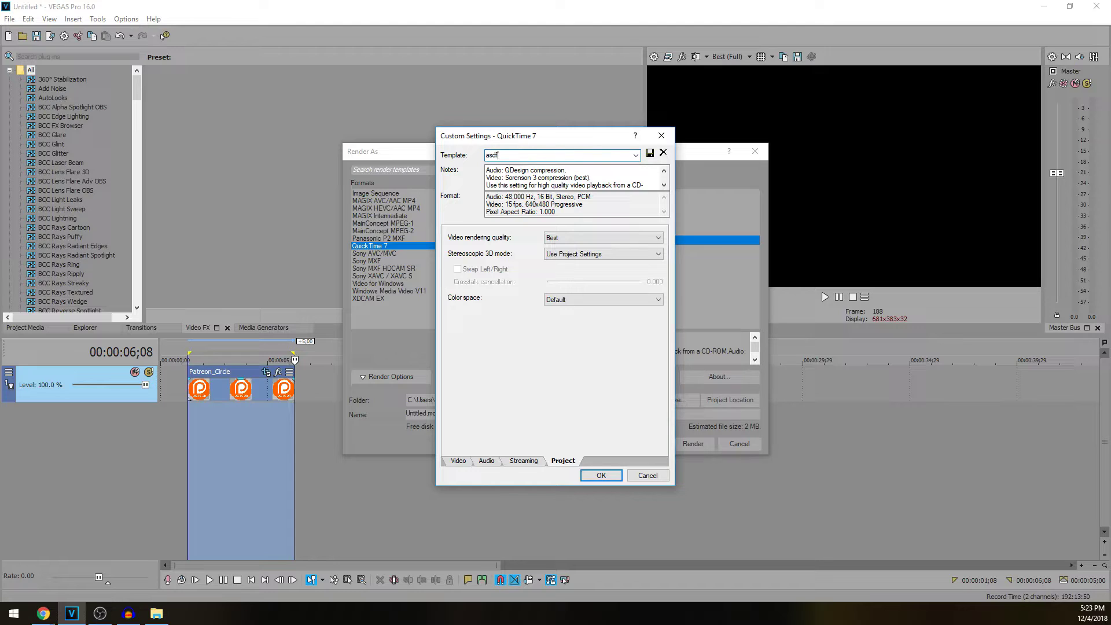
left_click(600, 475)
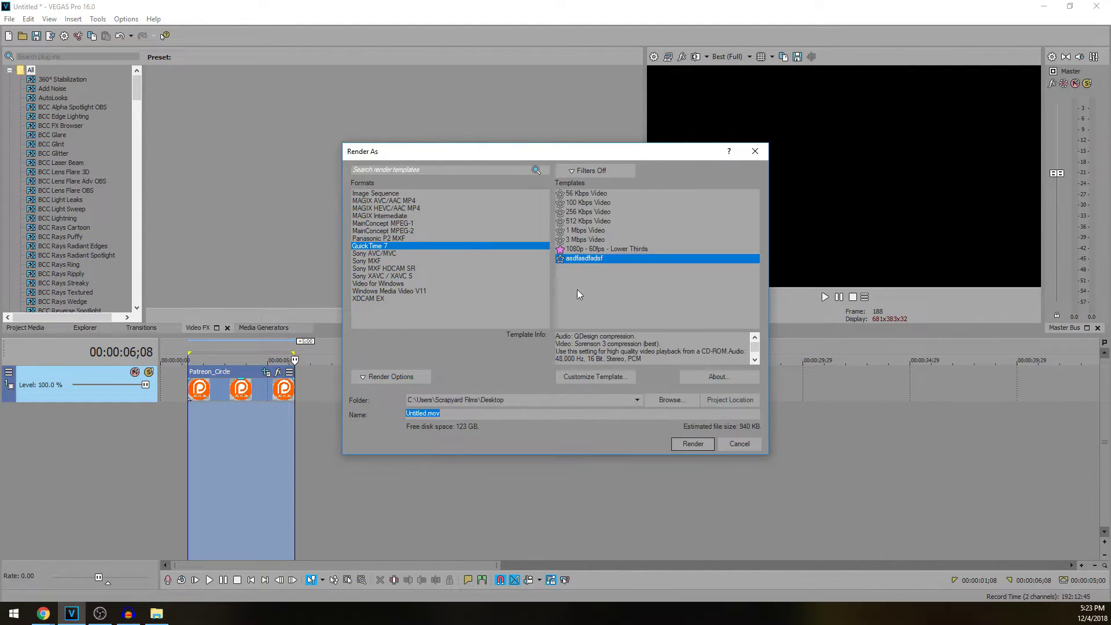
Render Untitled.mov to the Desktop using the asdfasdfadsf template, then close the finished dialog
left_click(587, 265)
left_click(692, 445)
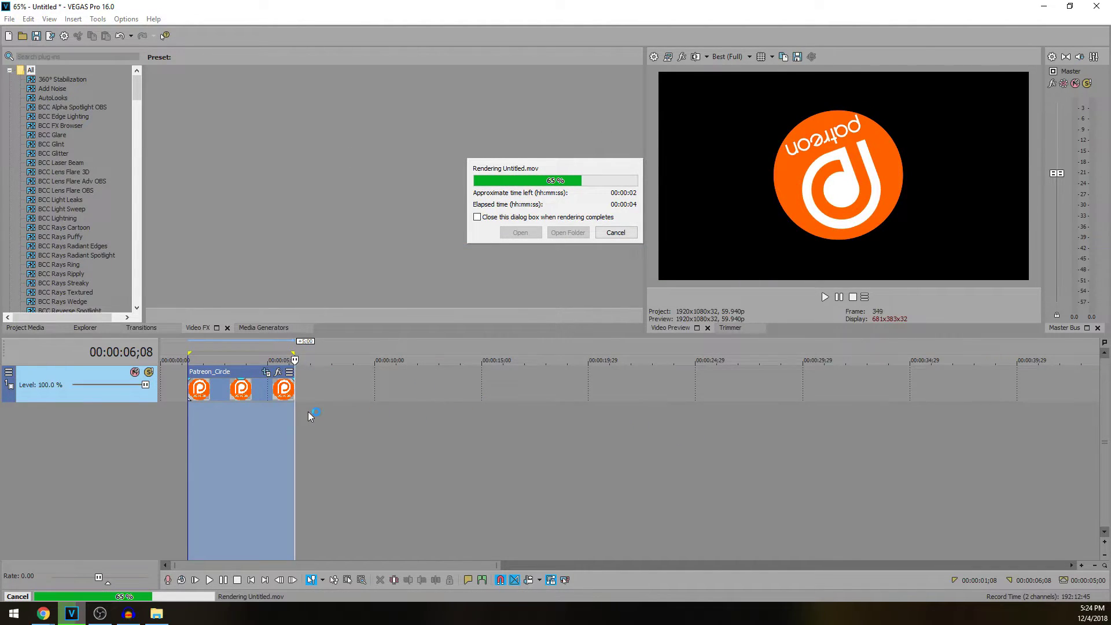
left_click(616, 232)
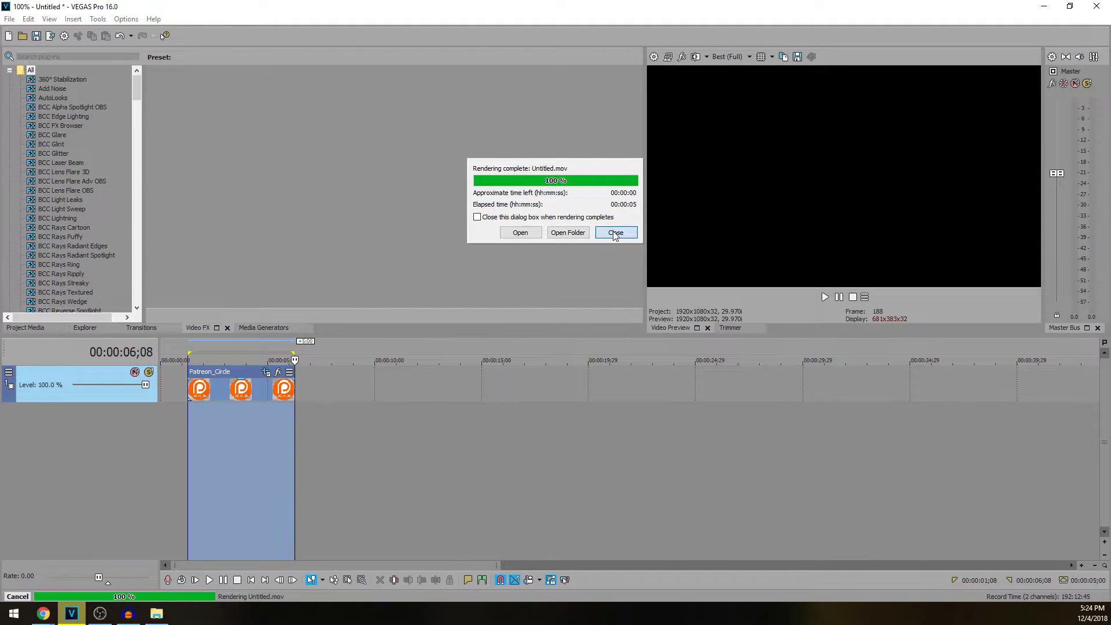
Add the rendered Untitled.mov to the timeline, matching project settings to the clip
left_click(156, 613)
left_click_drag(80, 432, 450, 376)
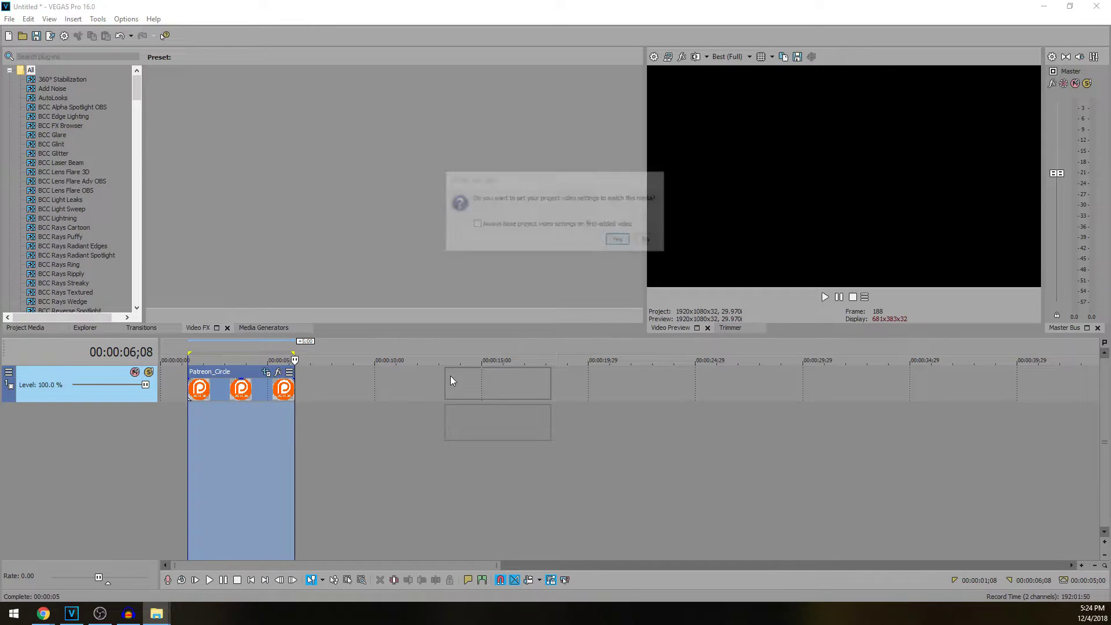
left_click(620, 241)
left_click(487, 385)
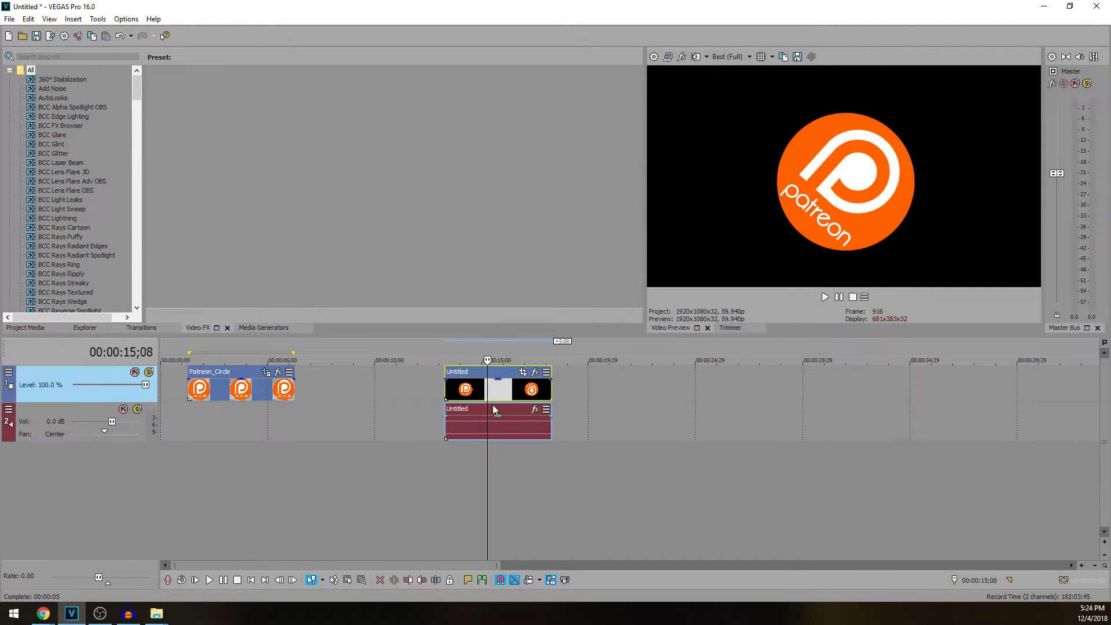
Add the '2016-10-24 Reaper massive Kill' gameplay clip on a lower track and preview it
left_click_drag(48, 431, 299, 496)
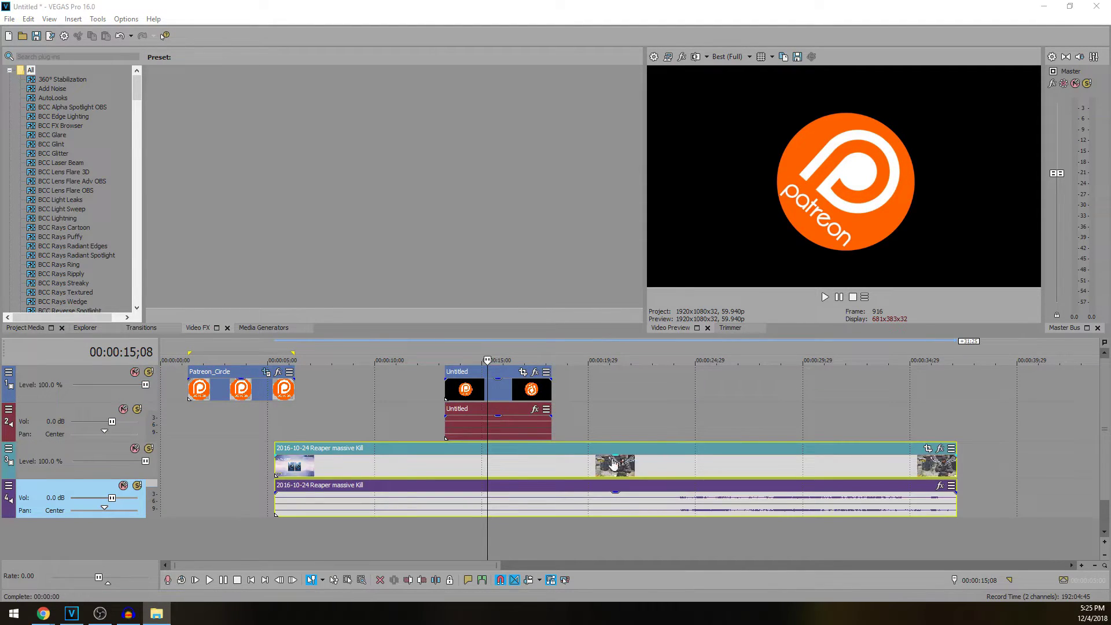
left_click(437, 470)
key("Return")
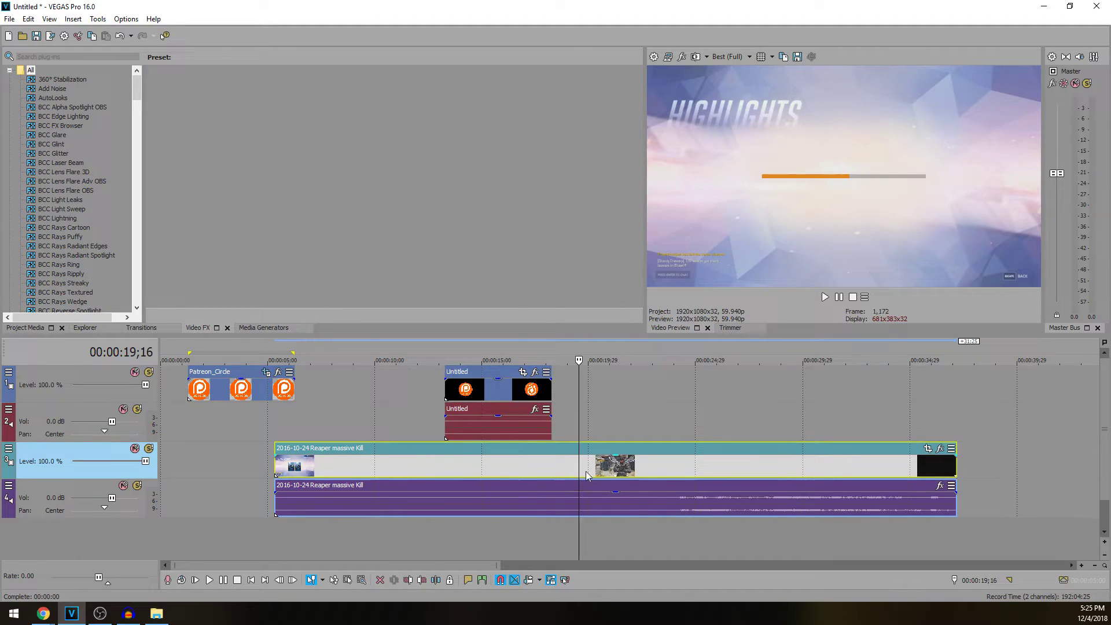
key("Return")
left_click(482, 483)
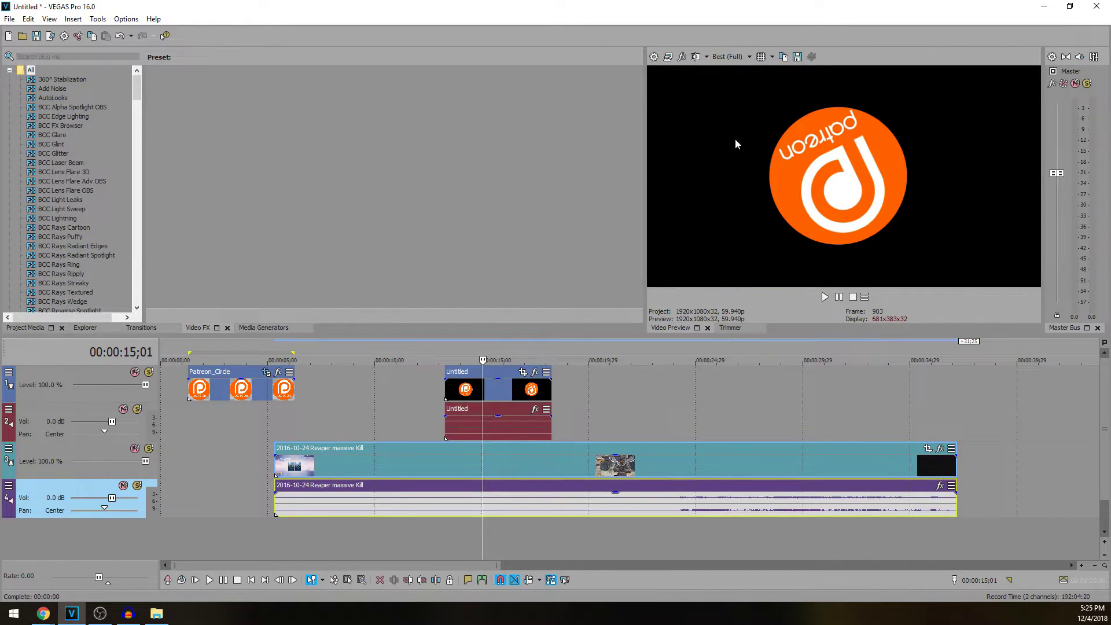
right_click(491, 389)
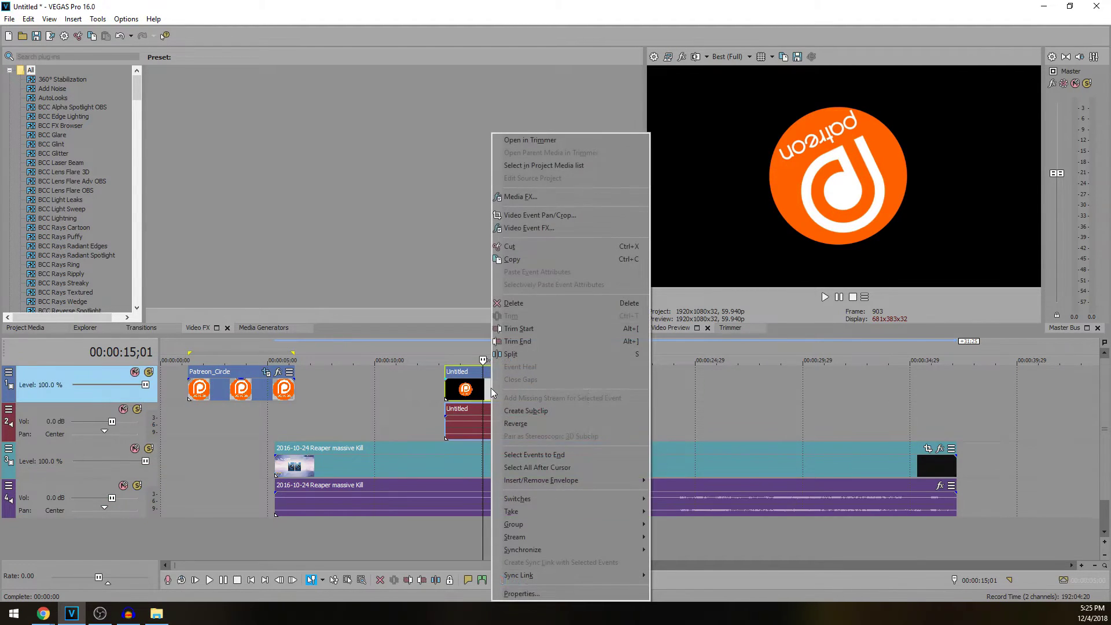
Set the Untitled clip's Media alpha channel to Premultiplied in its Properties
left_click(522, 594)
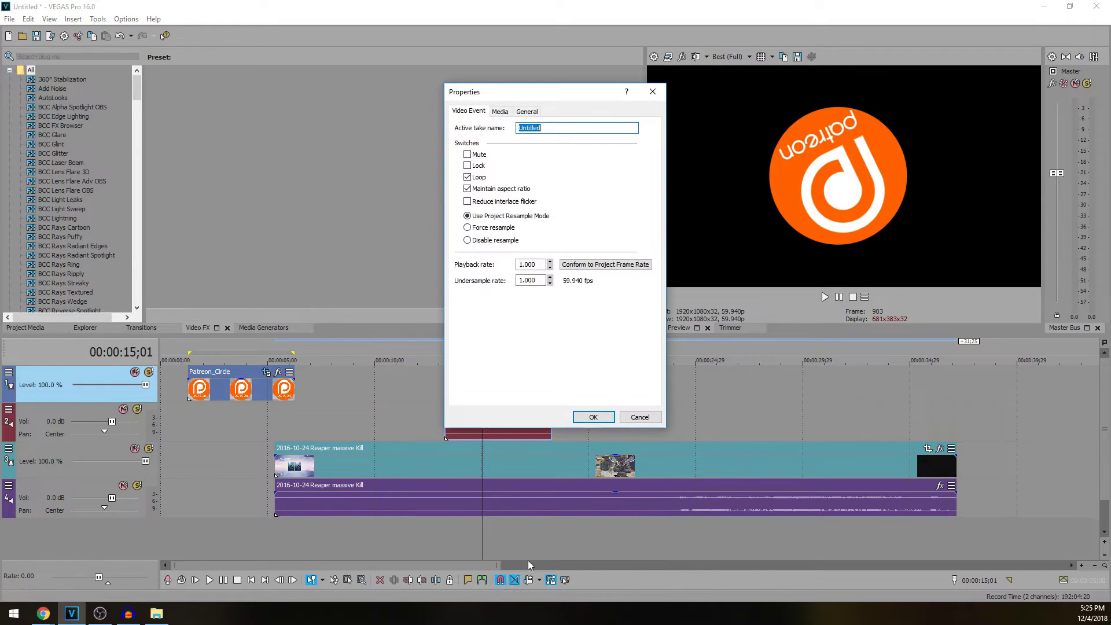
left_click(501, 114)
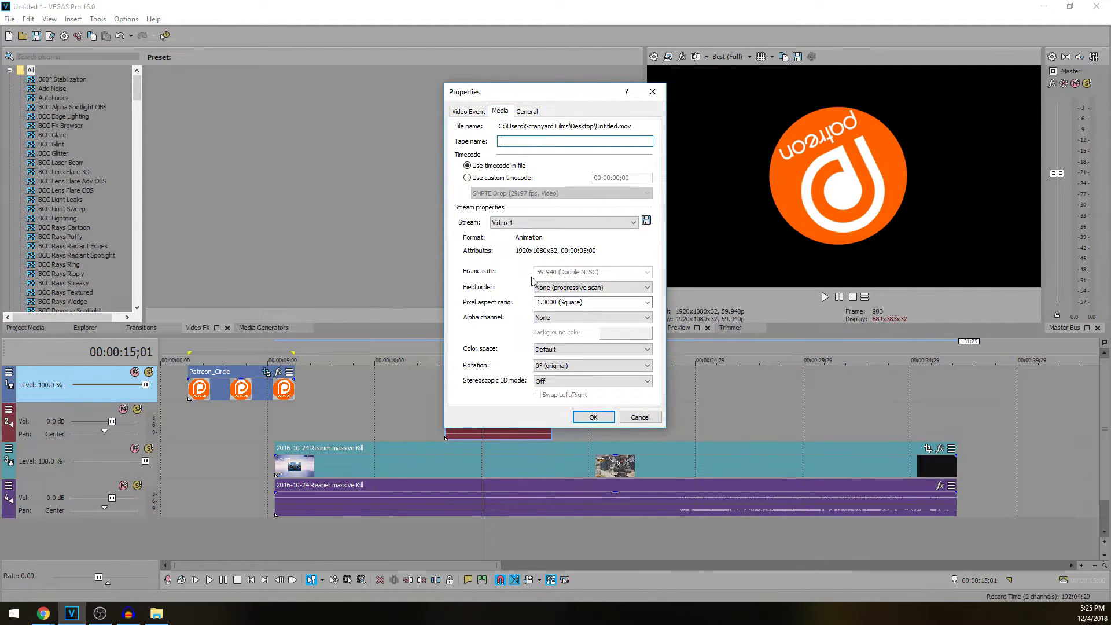
left_click(543, 317)
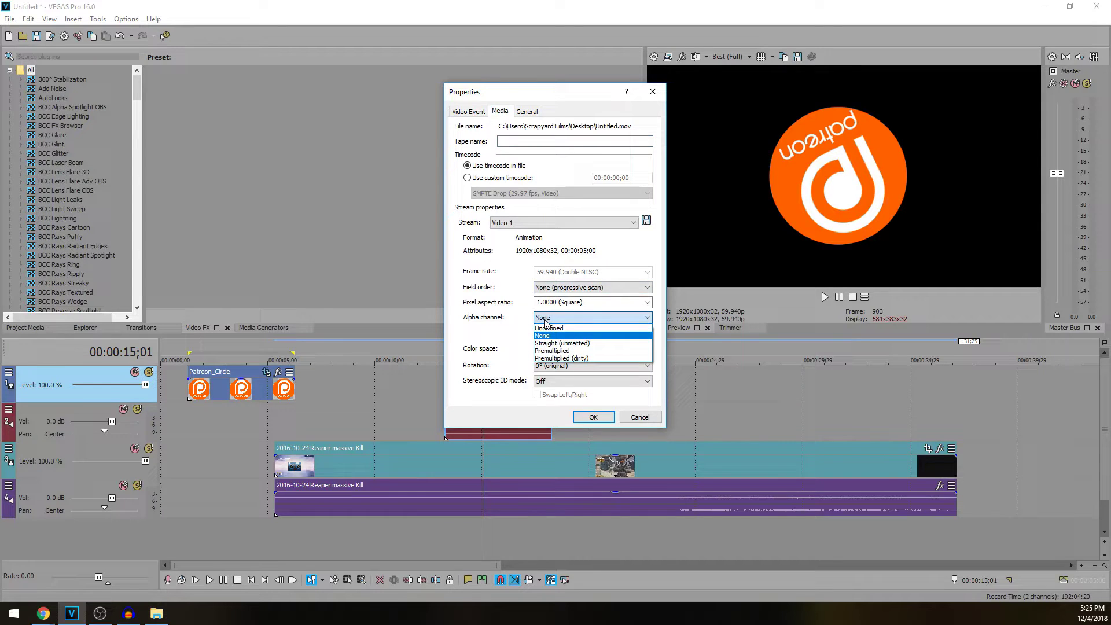
left_click(568, 350)
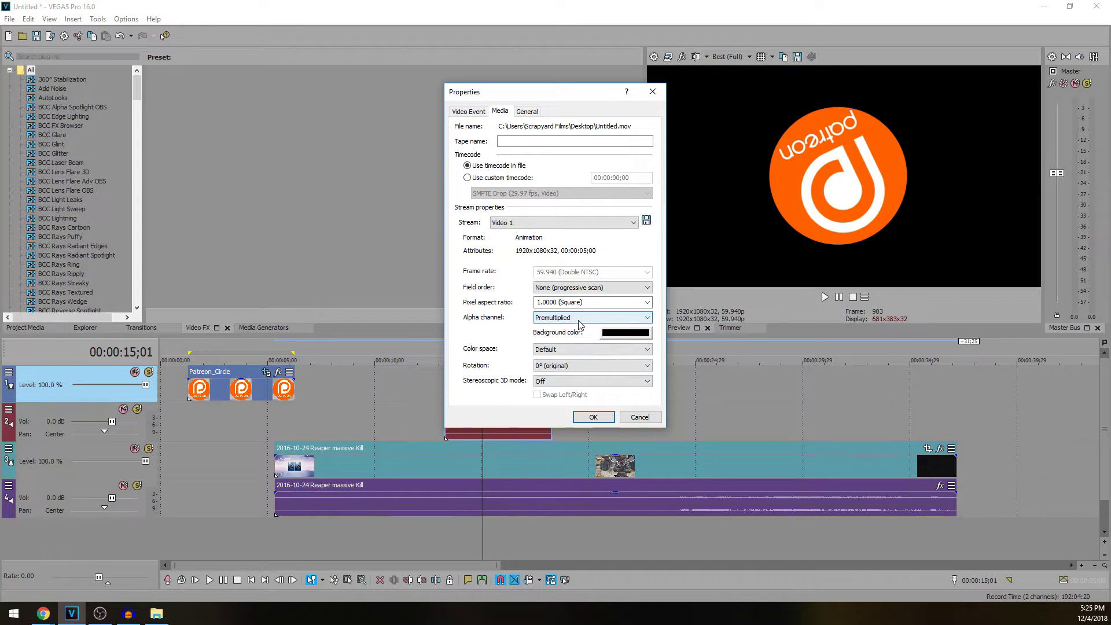
left_click(580, 418)
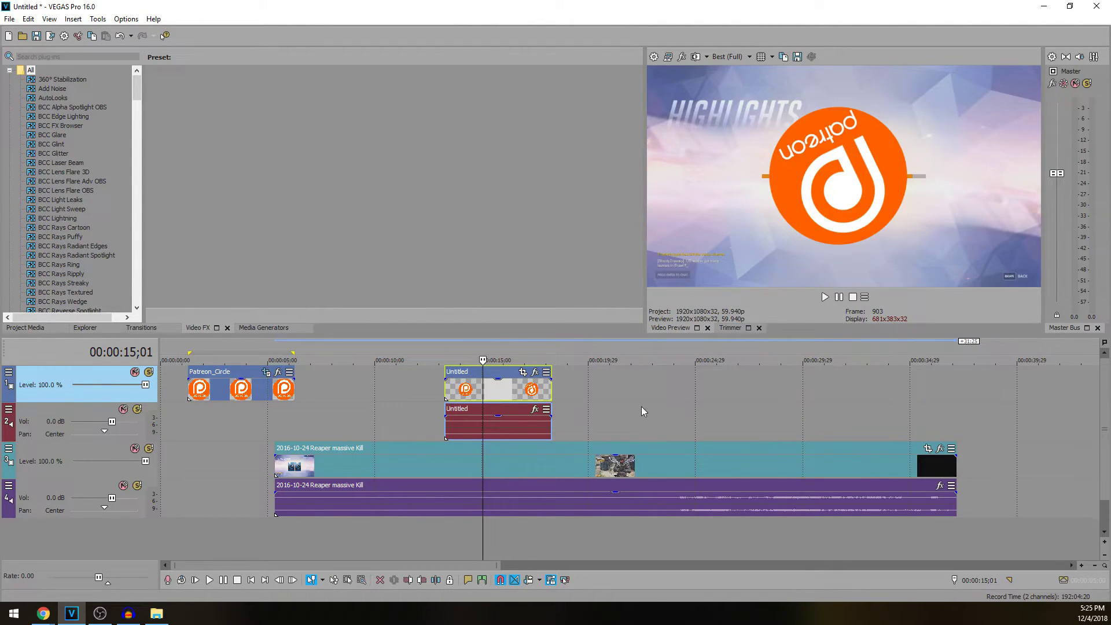
left_click(442, 390)
key("space")
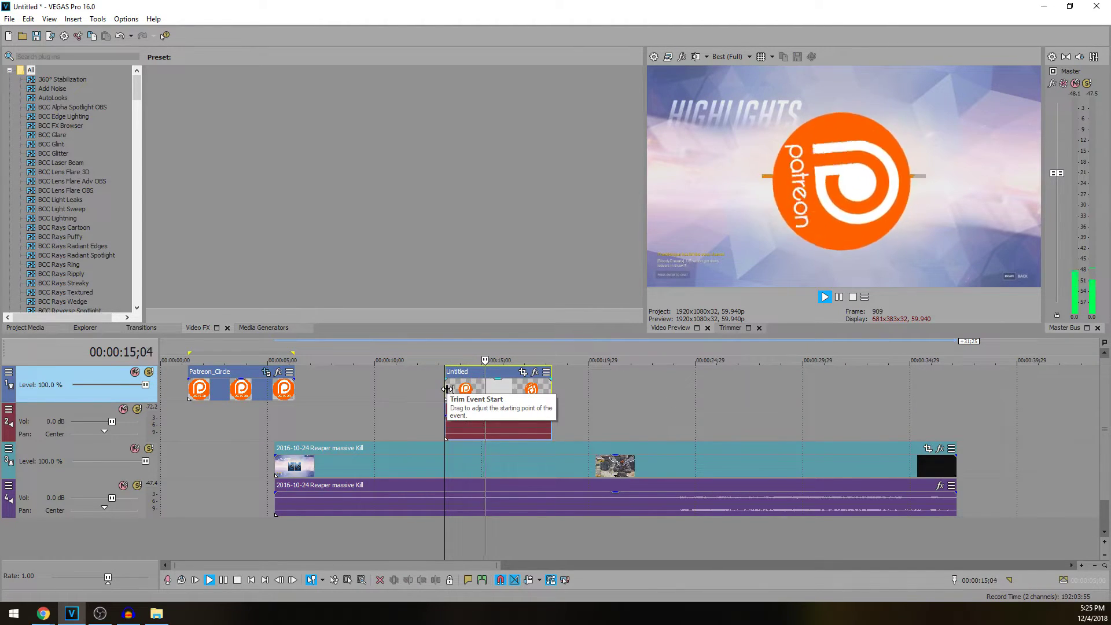
key("Return")
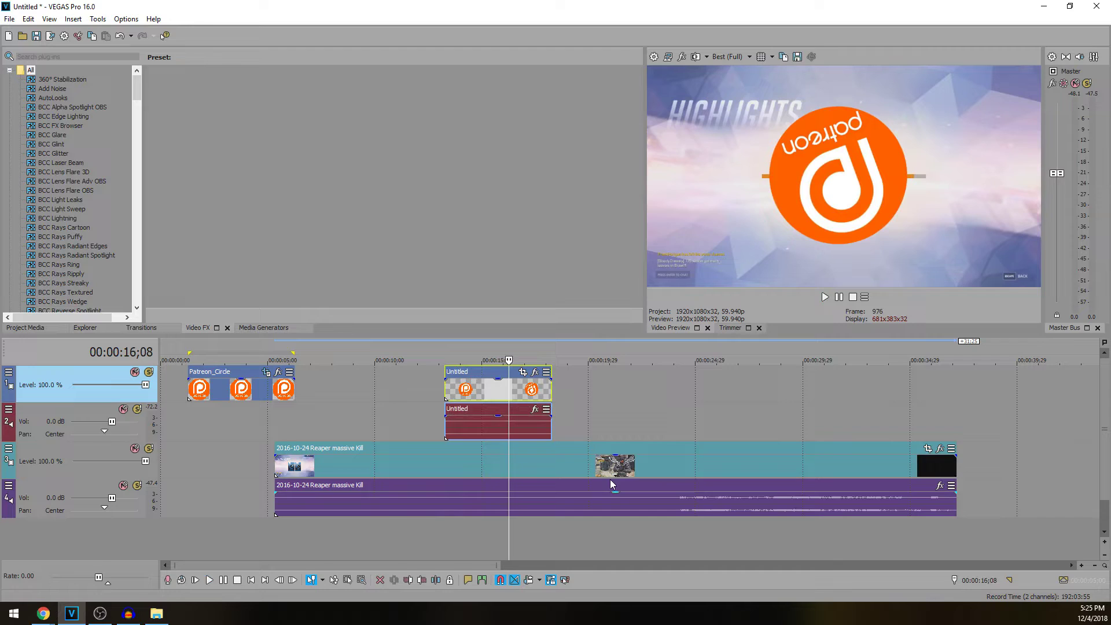